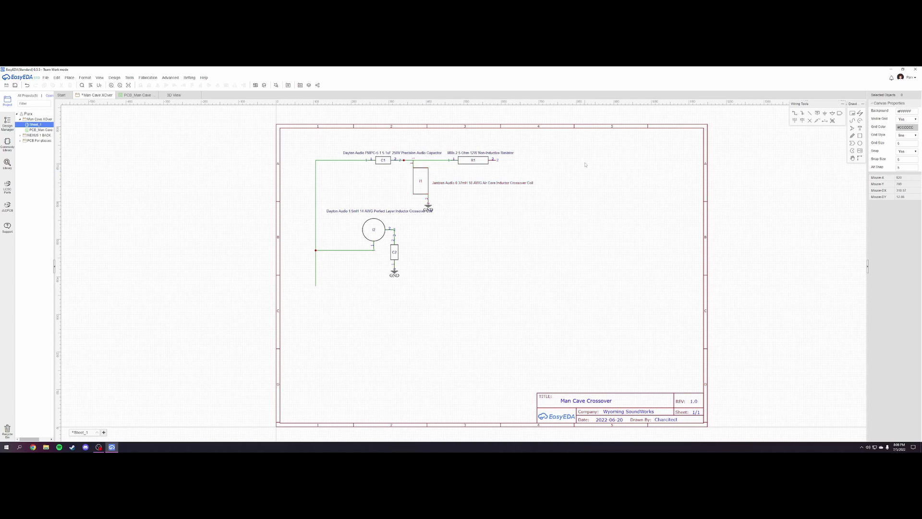
left_click(7, 187)
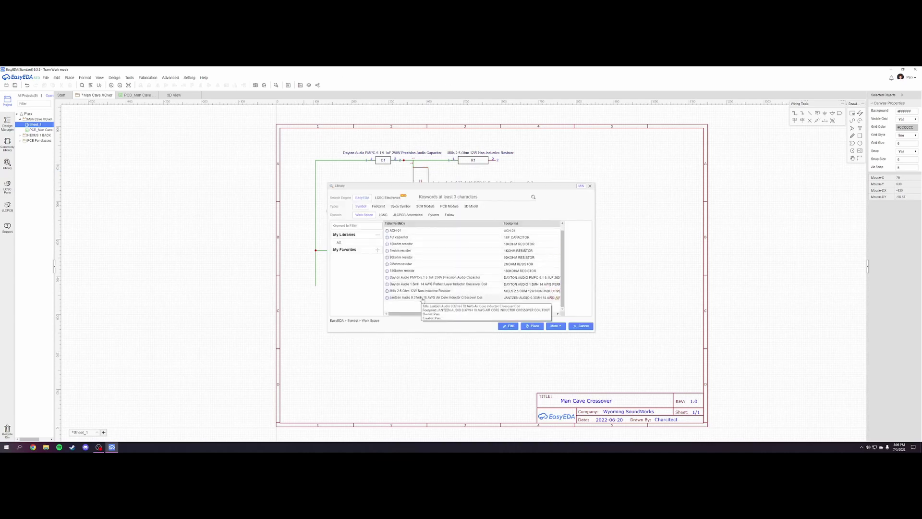
left_click(423, 298)
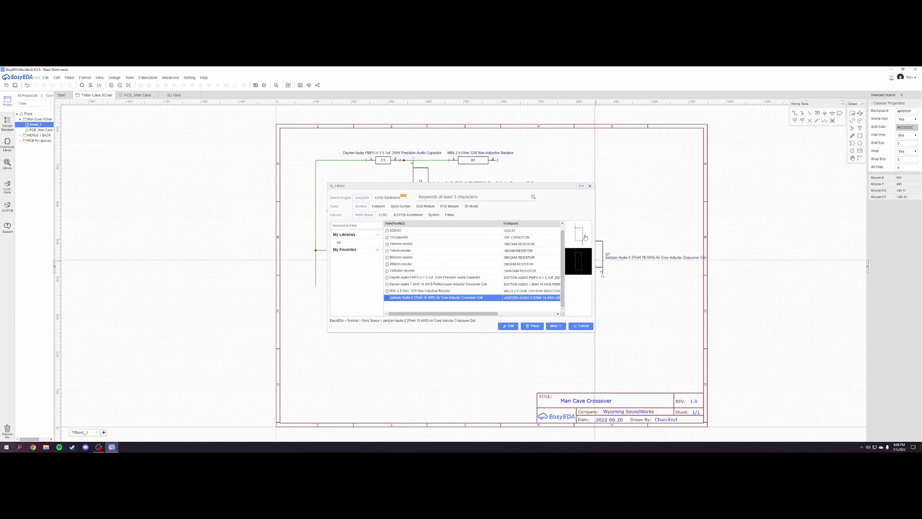
left_click(423, 291)
mouse_move(436, 284)
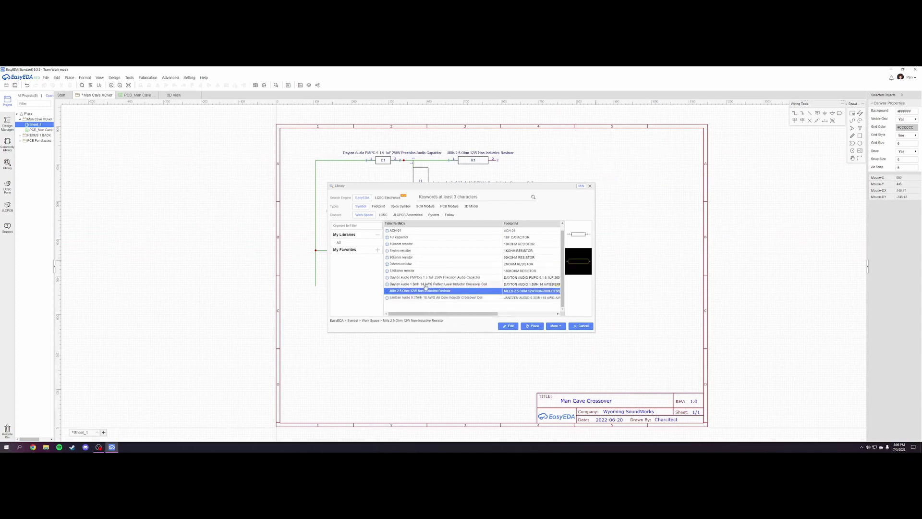
left_click(426, 285)
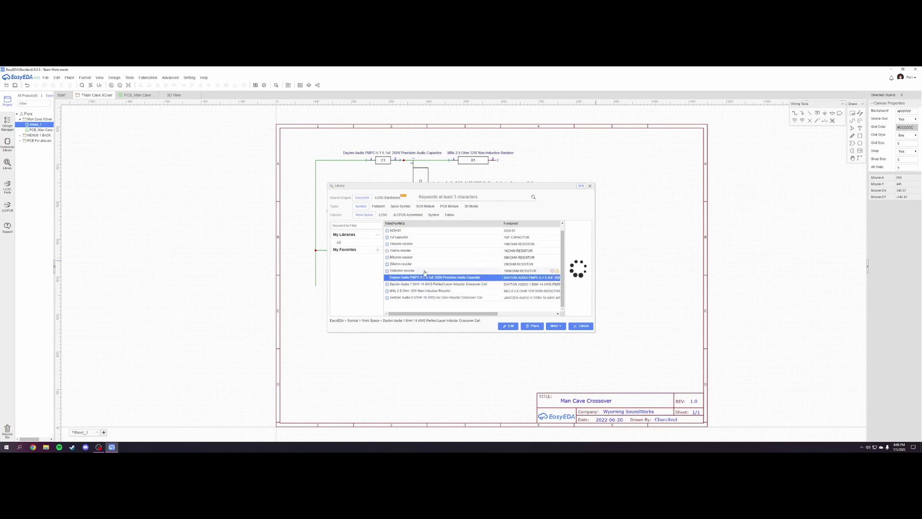
key("Escape")
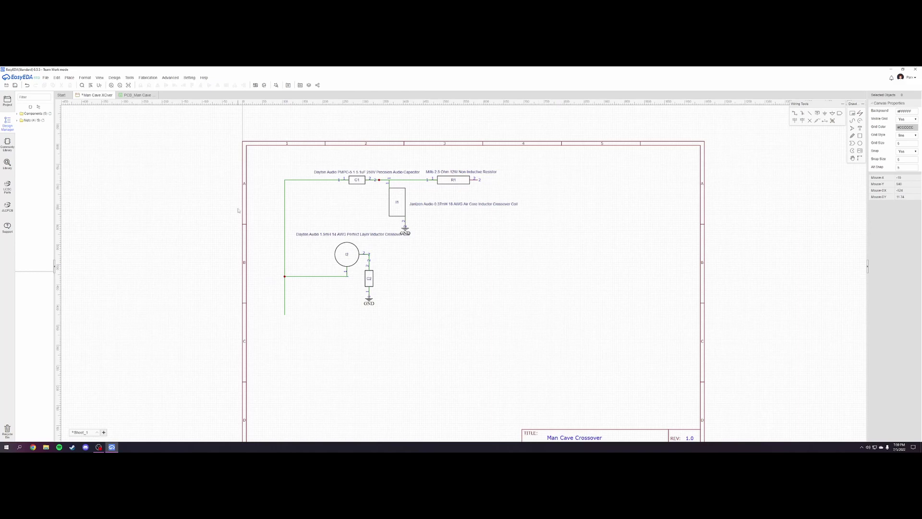
Switch to the PCB_Man Cave tab to show the routed crossover board.
left_click(138, 95)
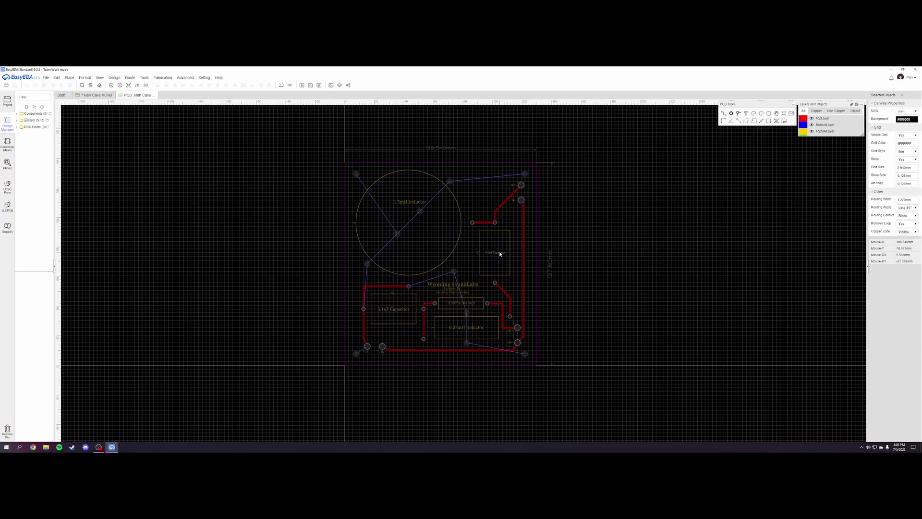
Preview the crossover board in 3D and orbit it to a face-on, top-down view.
left_click(145, 86)
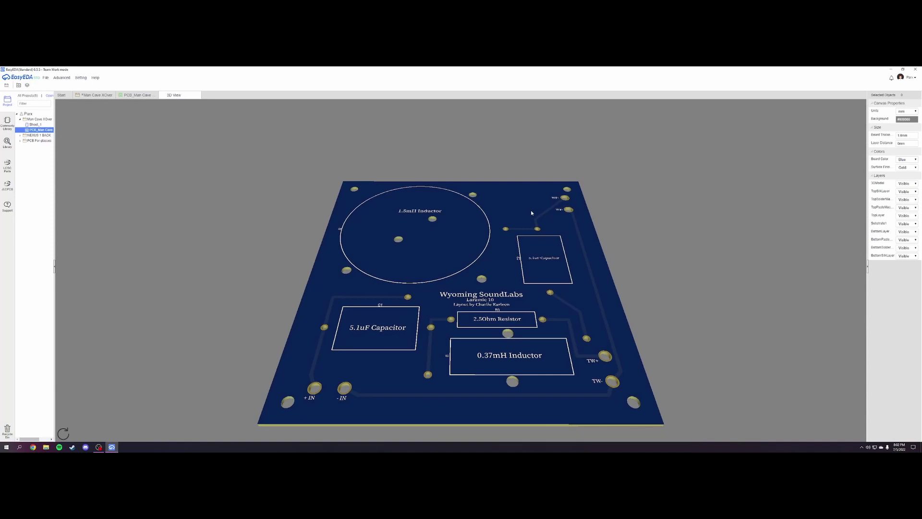
left_click_drag(540, 212, 517, 246)
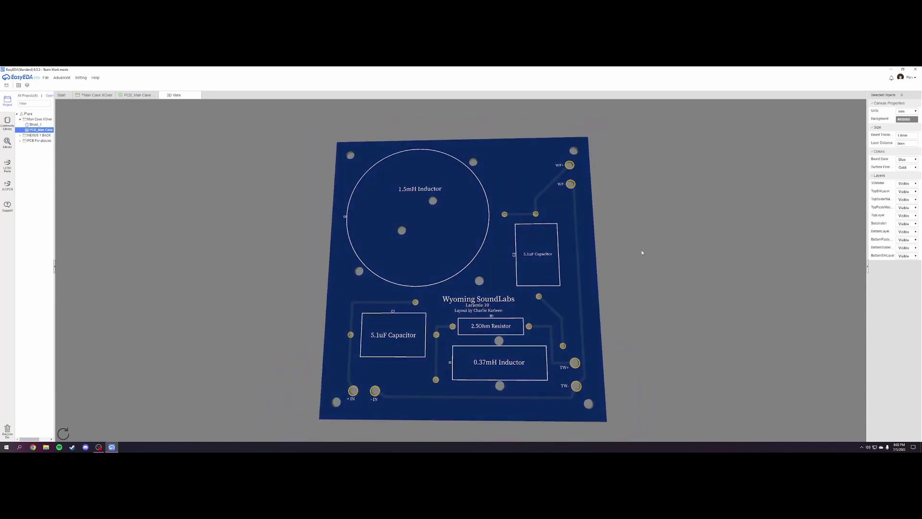
left_click_drag(583, 258, 591, 260)
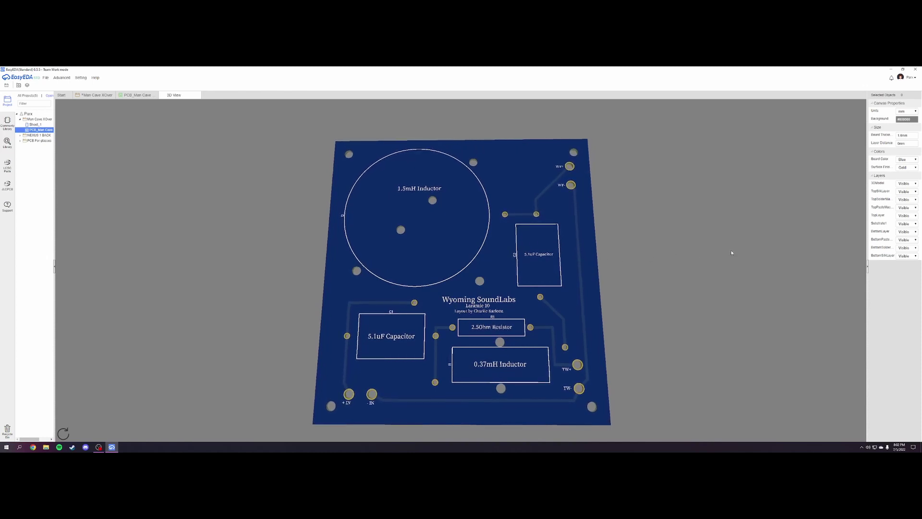
left_click_drag(732, 253, 741, 276)
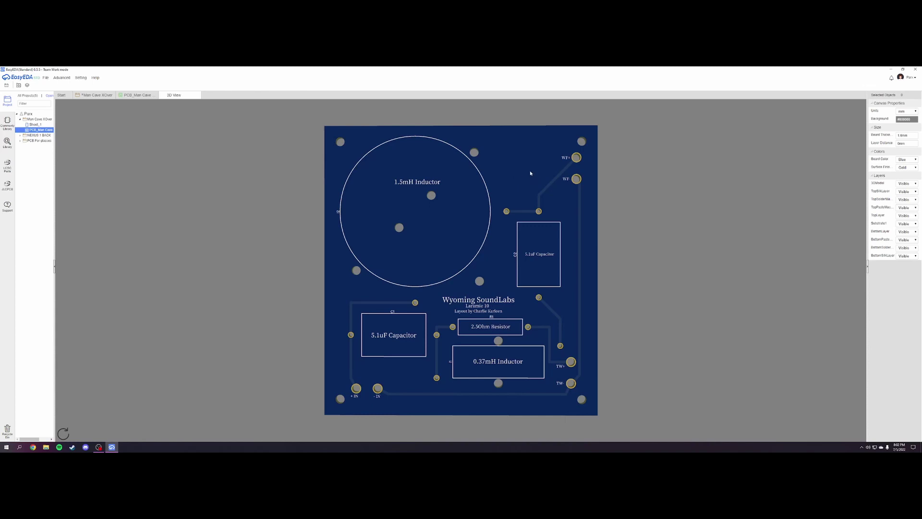
Set the 3D Board Color to Black, then orbit to check the underside and top.
left_click(911, 163)
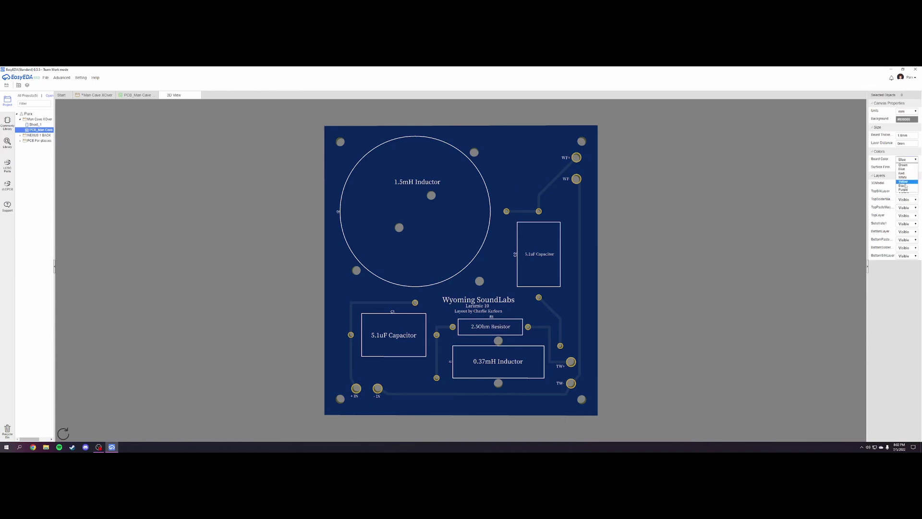
left_click(906, 186)
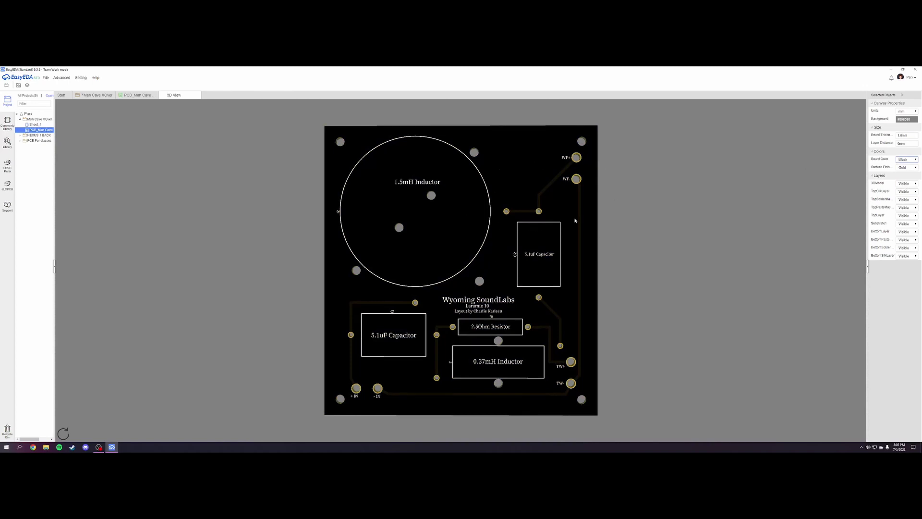
left_click_drag(575, 221, 350, 245)
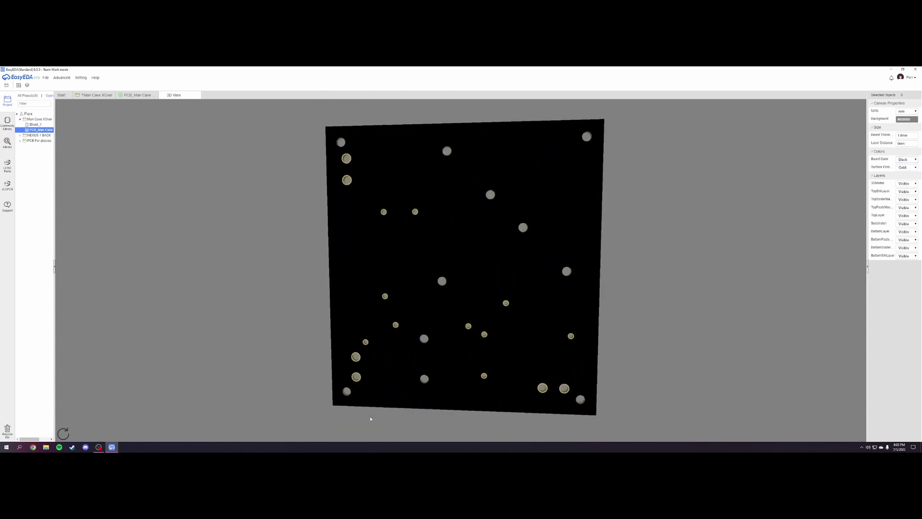
left_click_drag(320, 242, 709, 249)
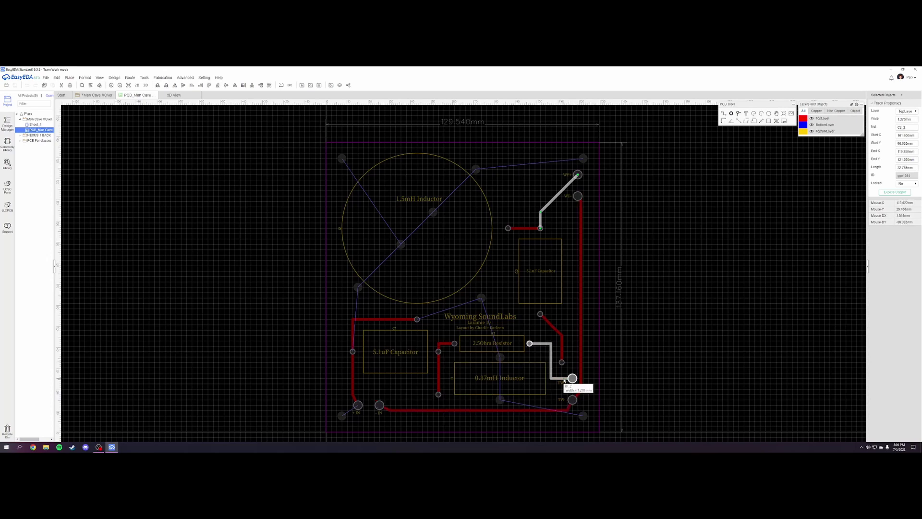
Select the track running to the TW- pad to inspect it, then clear the selection.
left_click(581, 369)
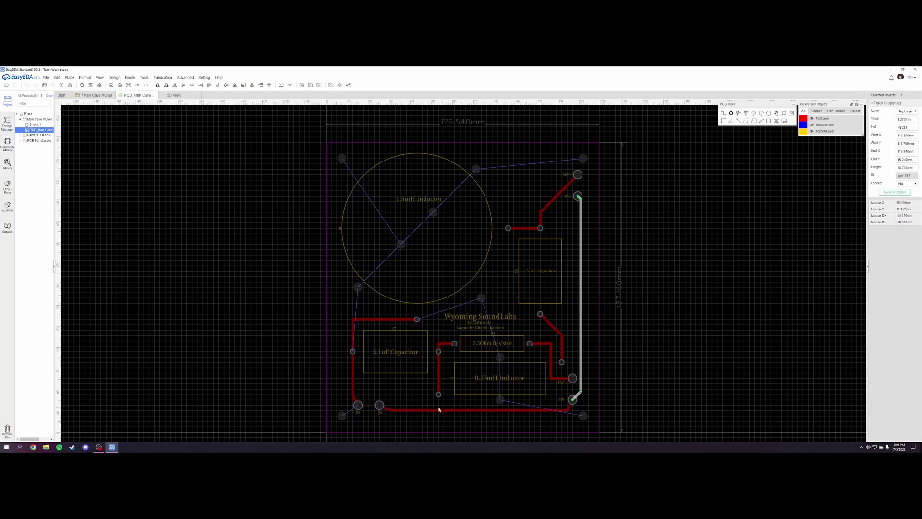
left_click(592, 394)
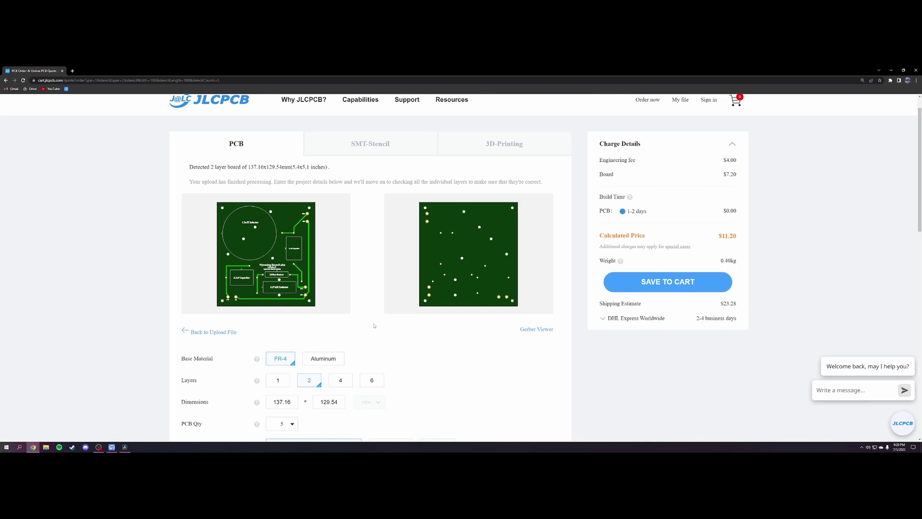
On the JLCPCB quote, set PCB Qty to 10 and PCB Color to Black.
scroll(377, 322, "down", 3)
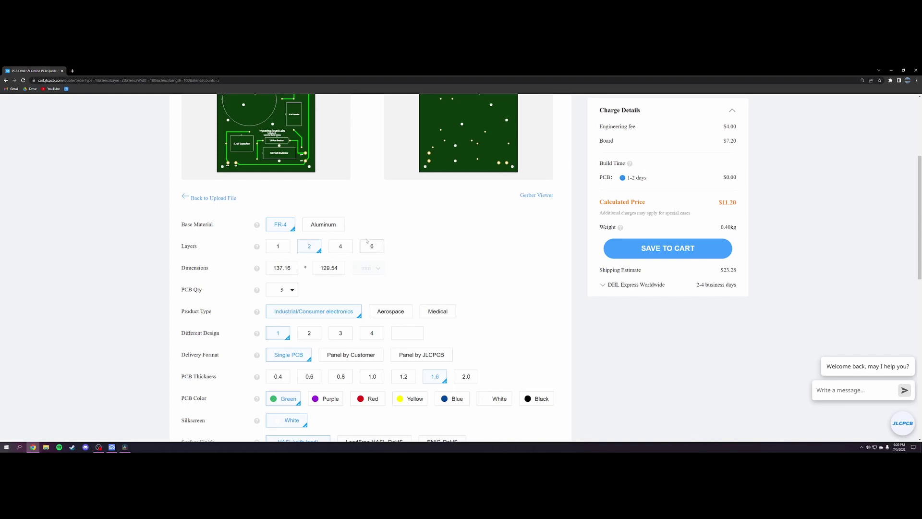
scroll(312, 251, "down", 1)
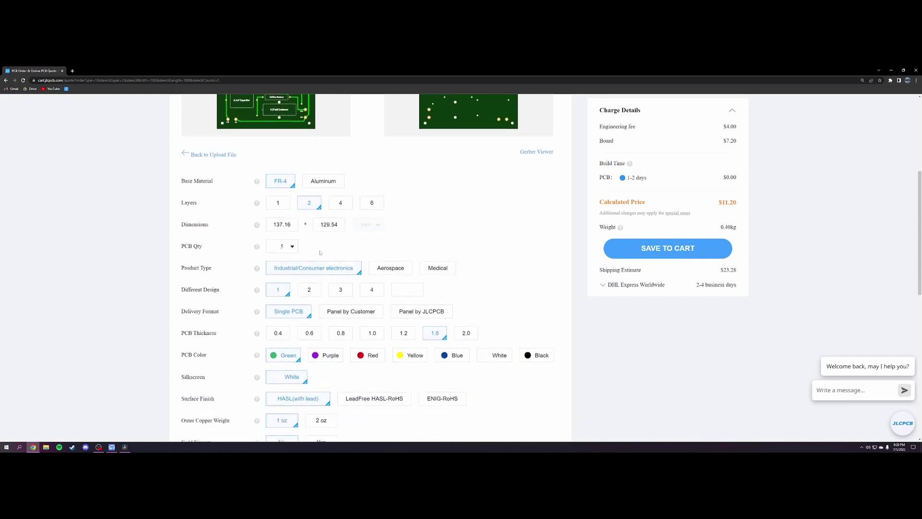
left_click(291, 237)
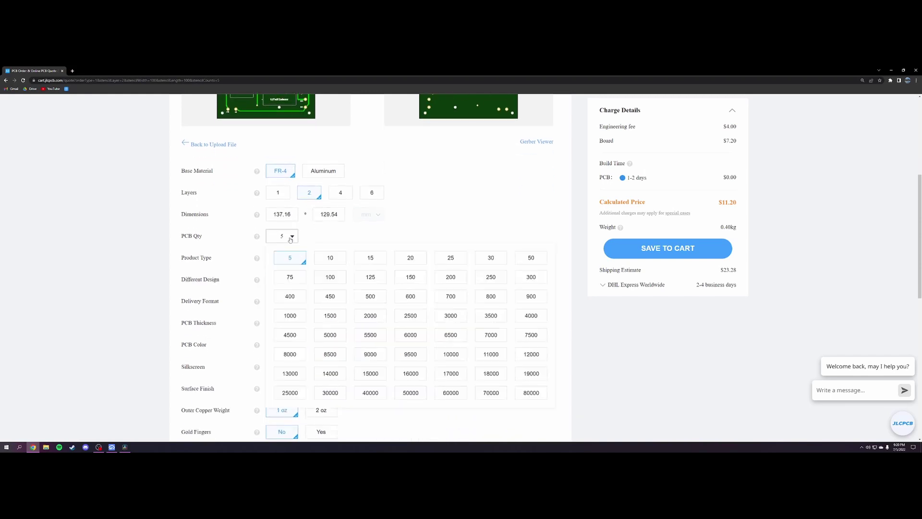
left_click(330, 257)
scroll(418, 287, "down", 1)
scroll(419, 287, "down", 1)
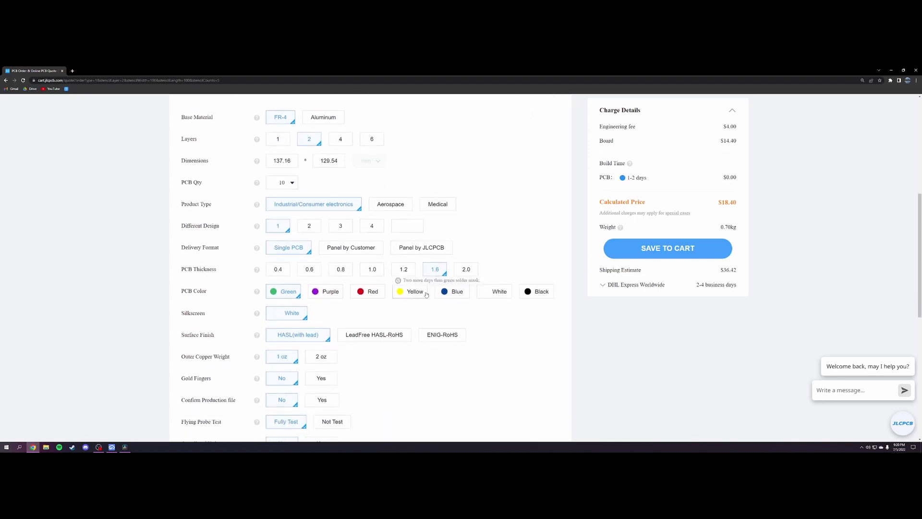
left_click(540, 292)
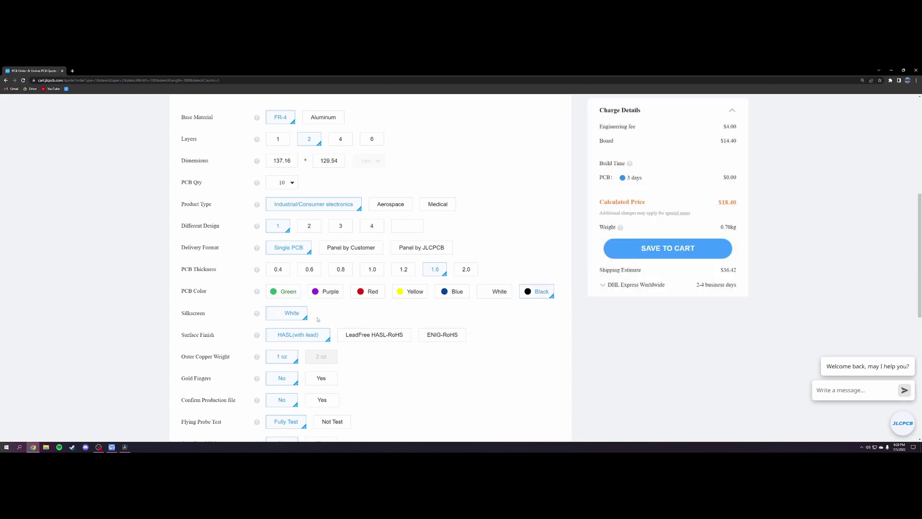